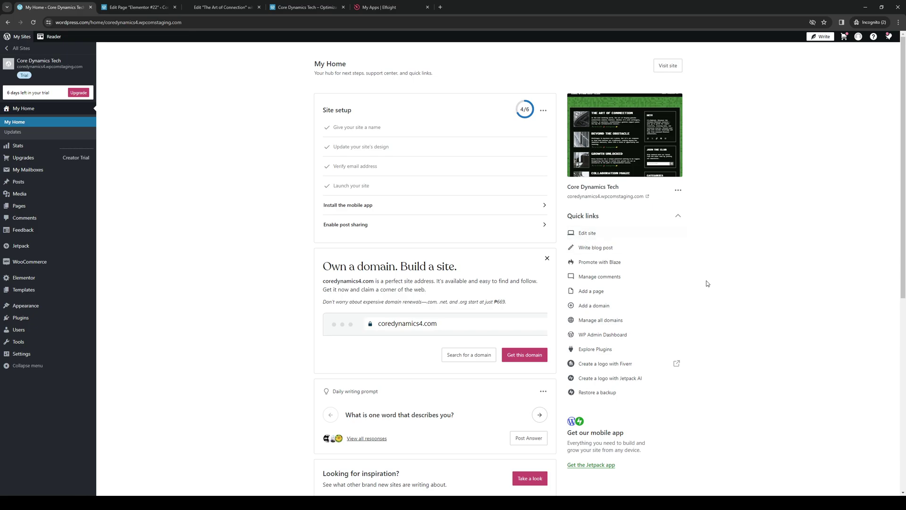
click(152, 8)
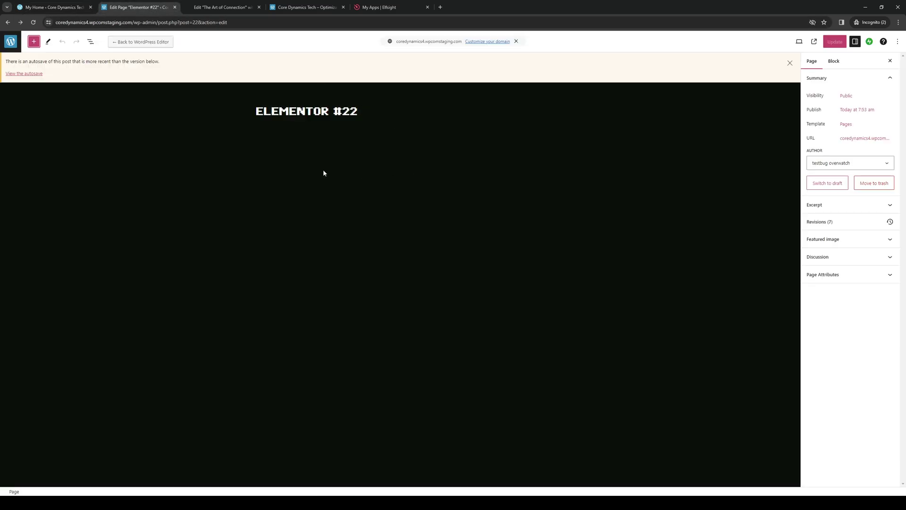
click(52, 7)
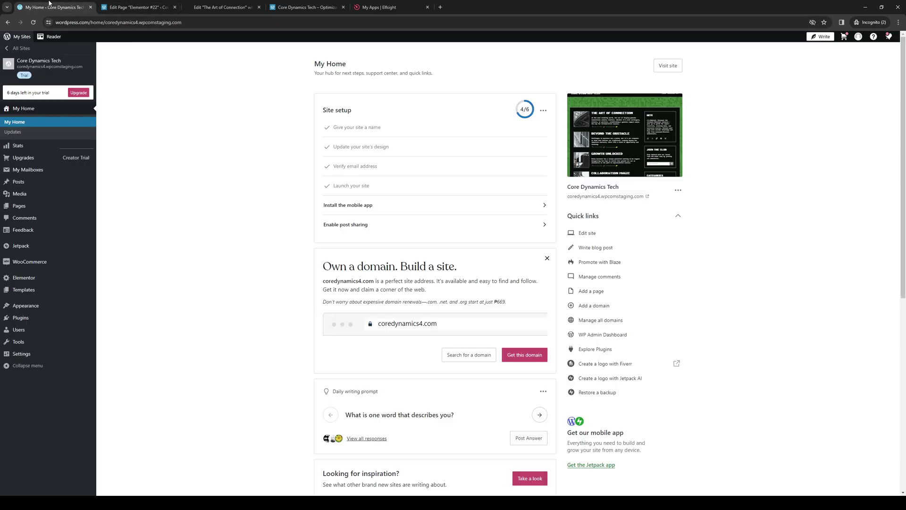
mouse_move(47, 309)
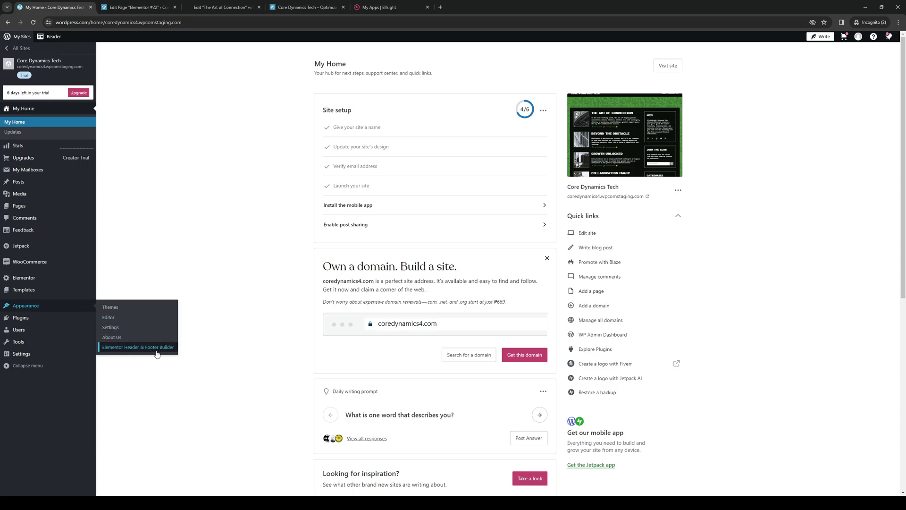
mouse_move(84, 278)
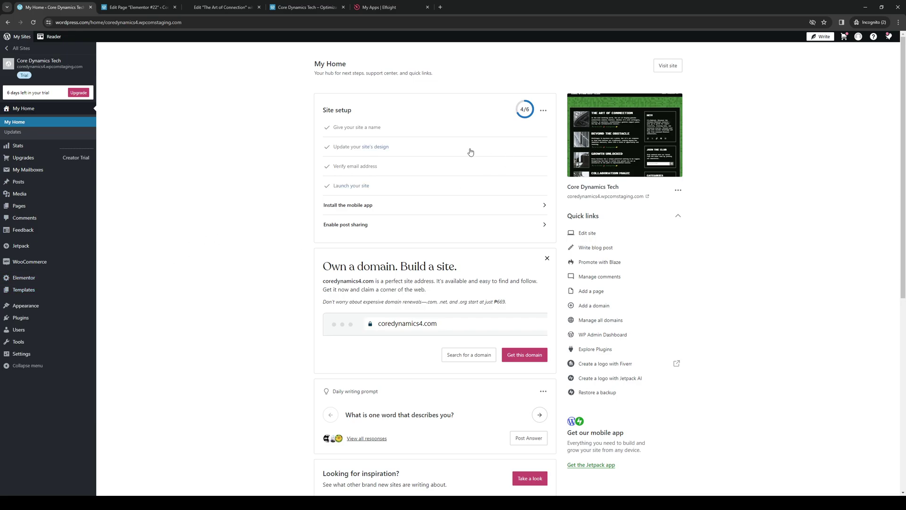
click(234, 8)
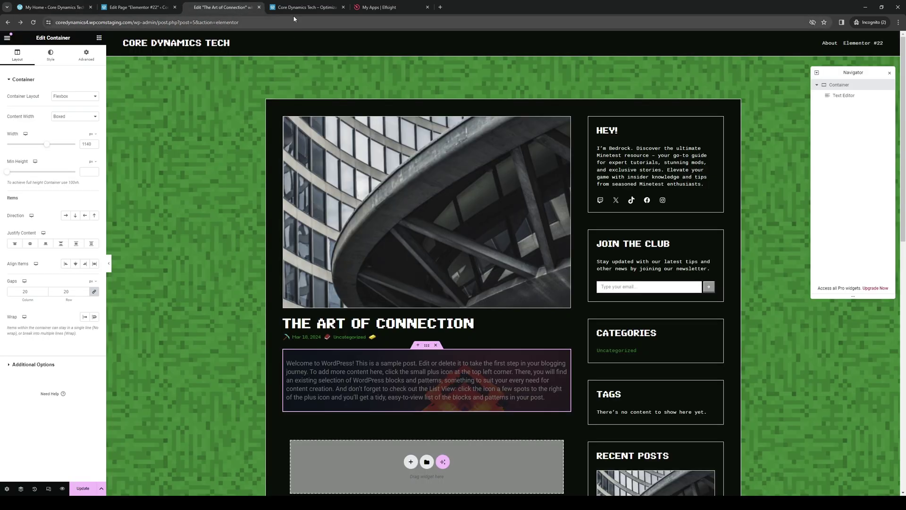
click(305, 8)
click(155, 7)
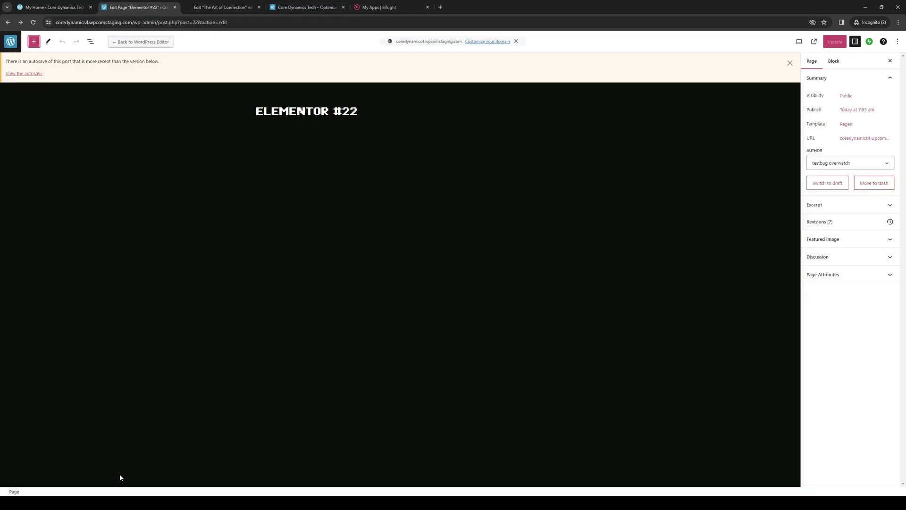
Drag an Image block from the inserter's Media blocks into the Elementor #22 page body
click(34, 41)
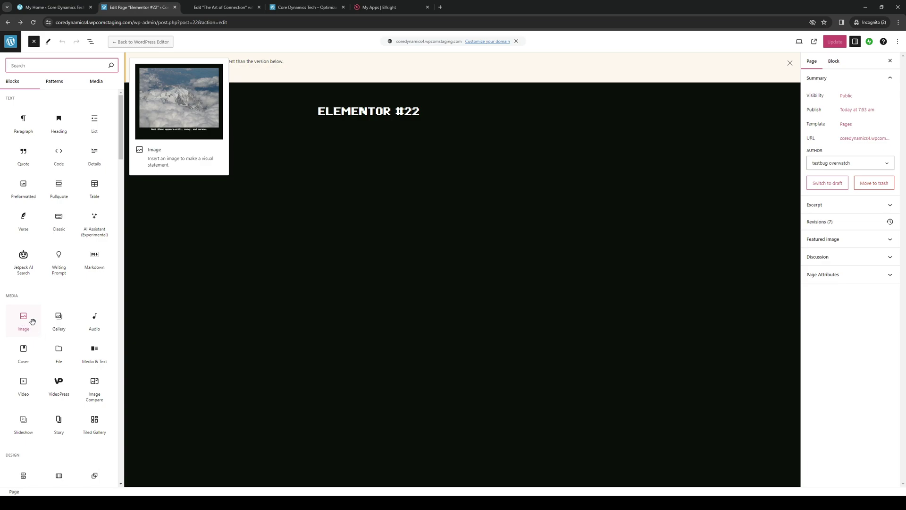
drag(26, 319, 313, 160)
drag(332, 261, 328, 173)
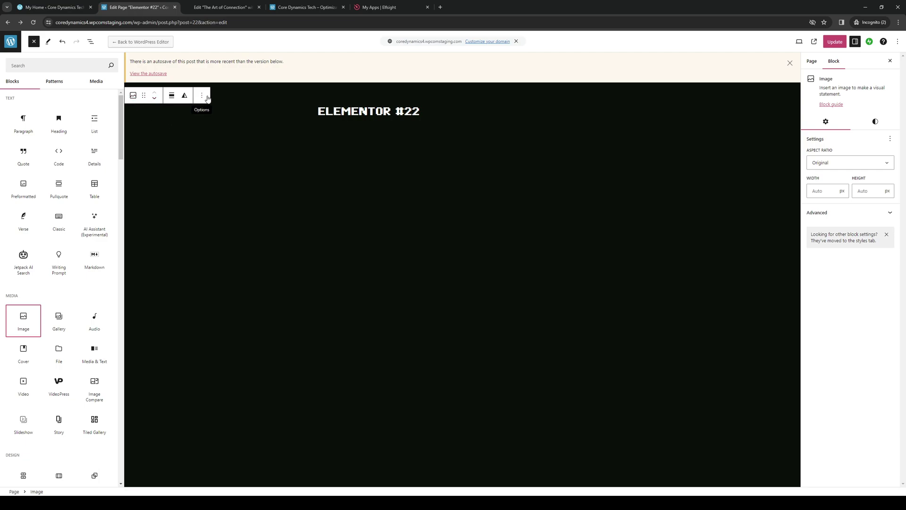
key(Escape)
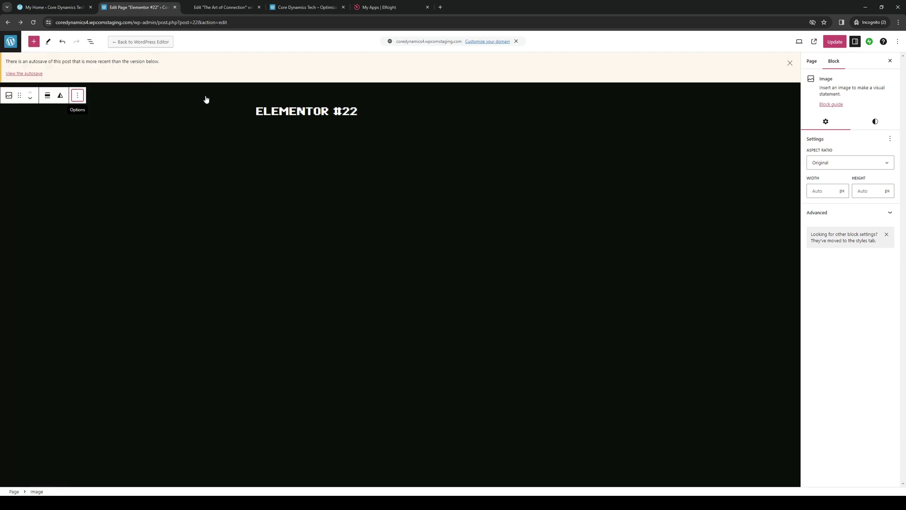
click(81, 96)
click(198, 124)
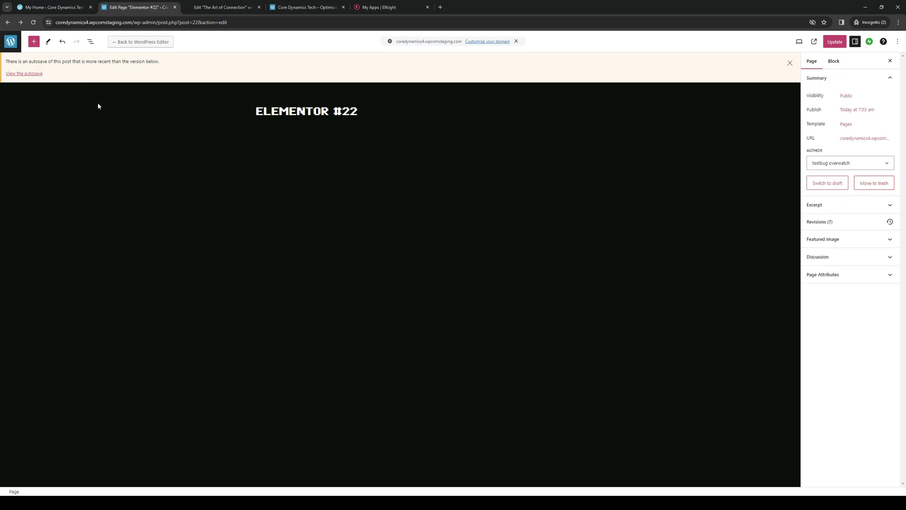
click(34, 42)
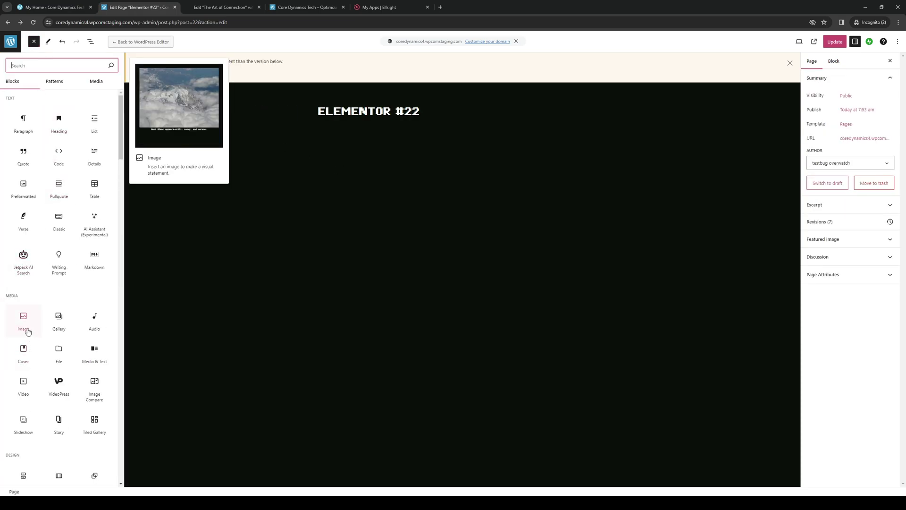
drag(27, 332, 375, 158)
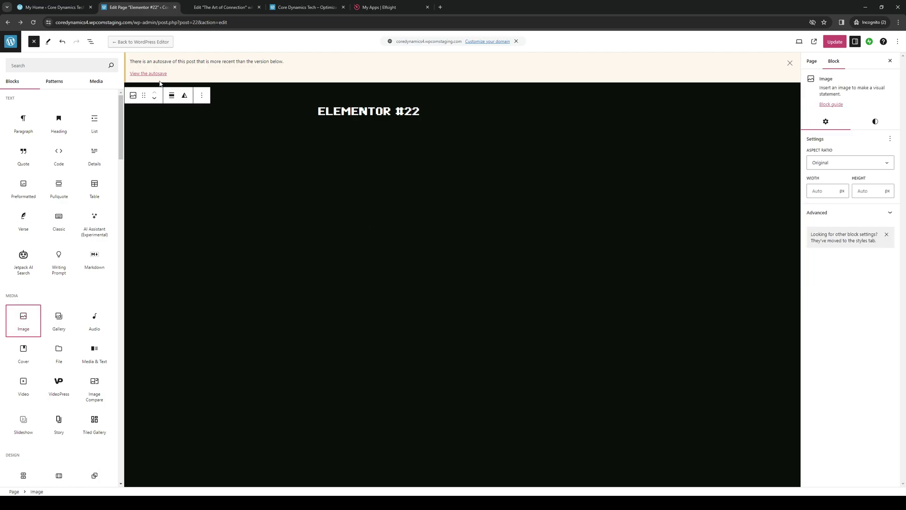
Transform the Image block into a full-width Media & Text block and try repositioning it
click(9, 95)
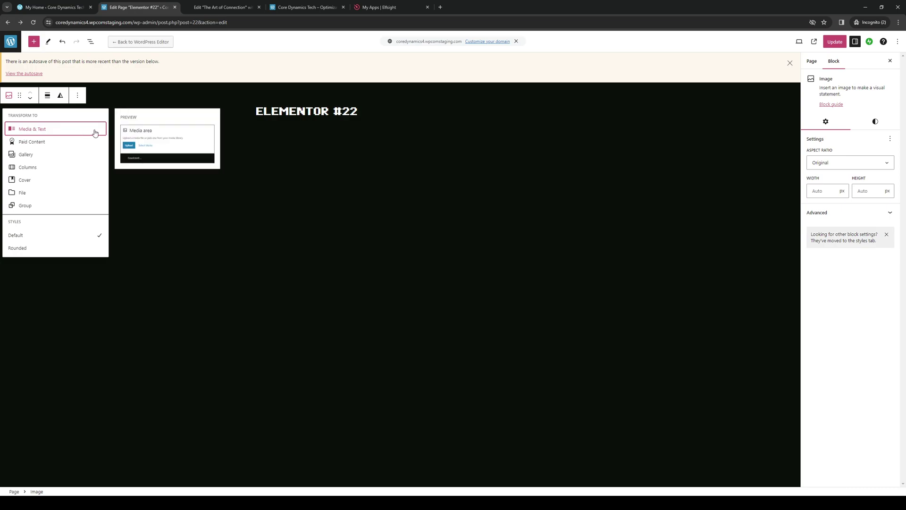
click(94, 132)
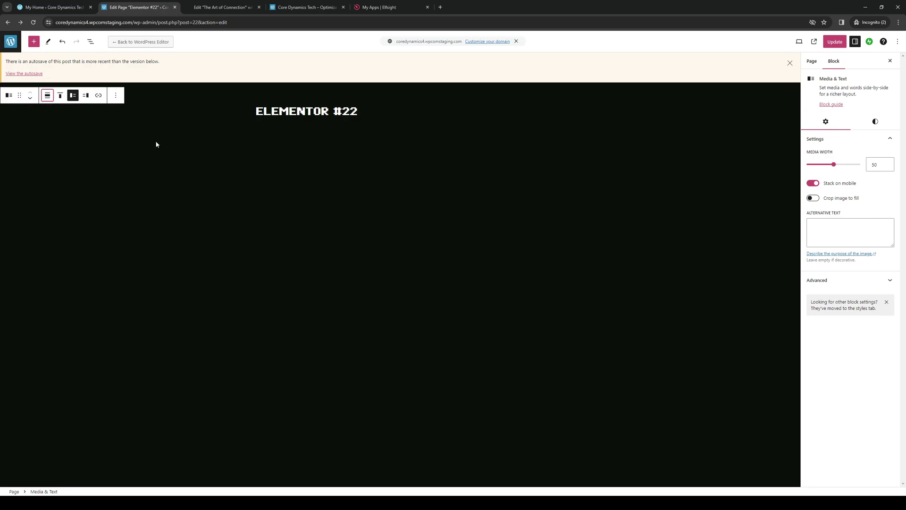
click(50, 97)
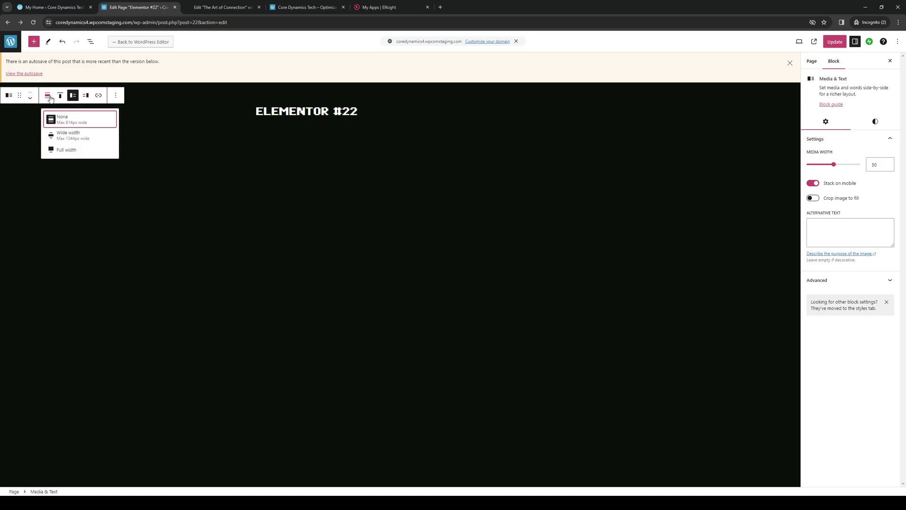
click(82, 150)
click(20, 97)
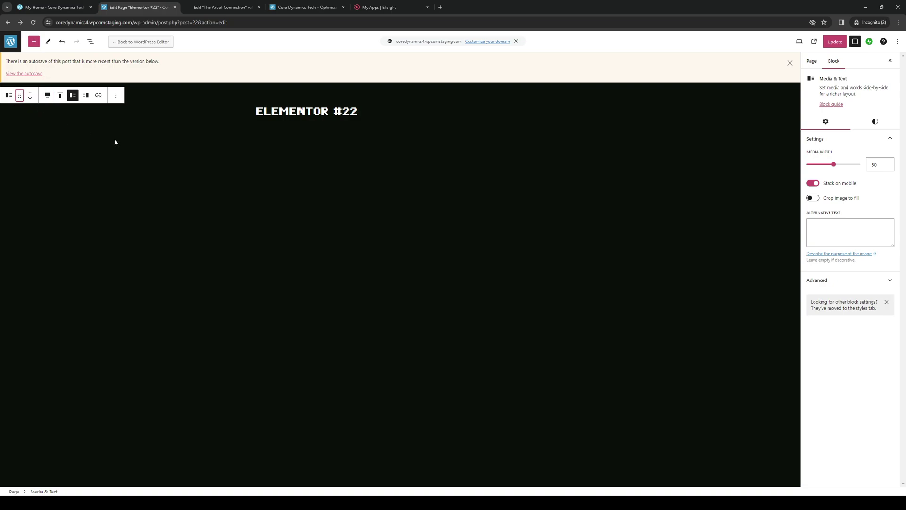
drag(19, 95, 328, 173)
Convert the Media & Text block back to an Image block, then into a File block
click(9, 95)
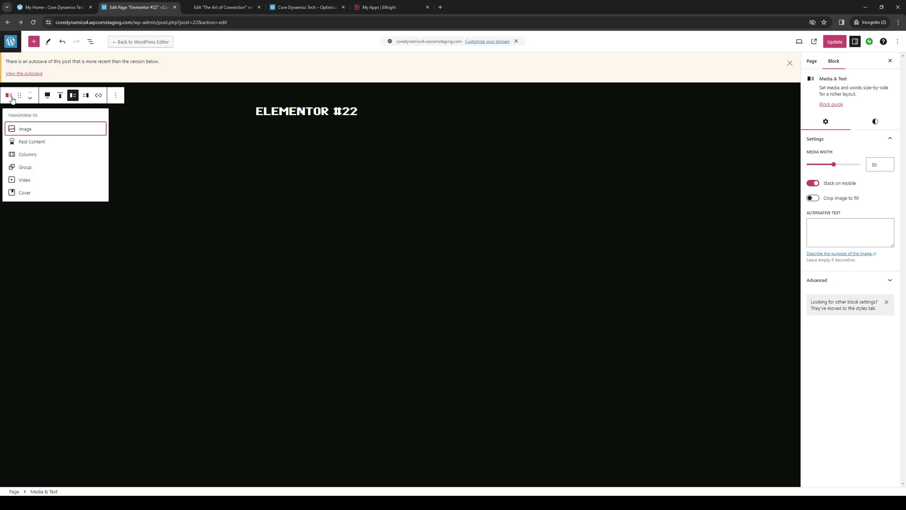
click(56, 130)
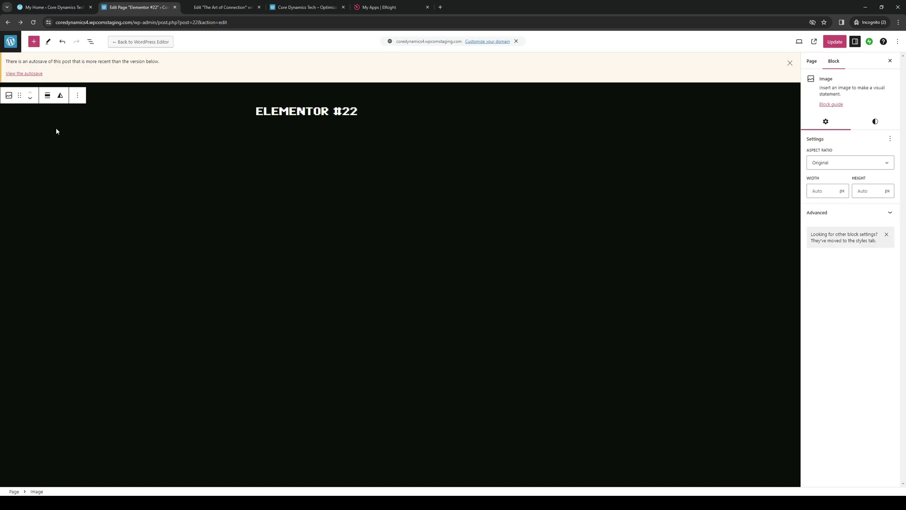
click(9, 95)
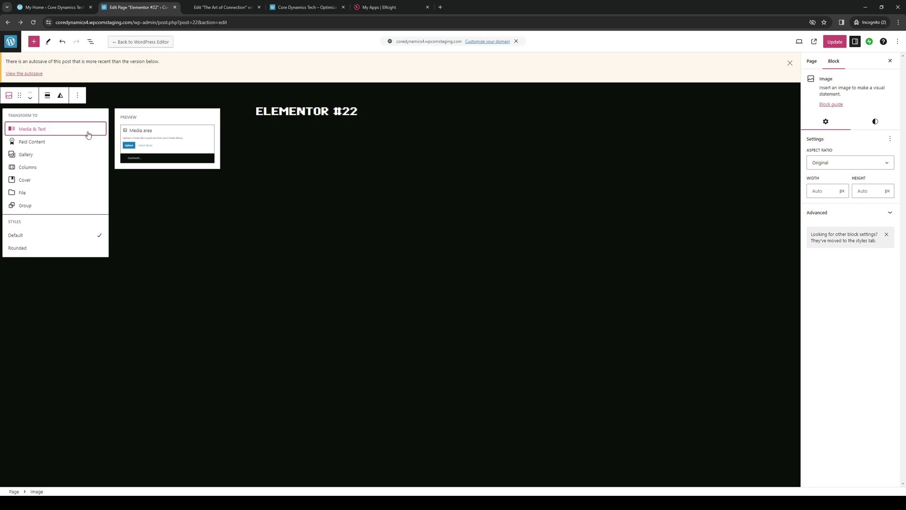
click(866, 298)
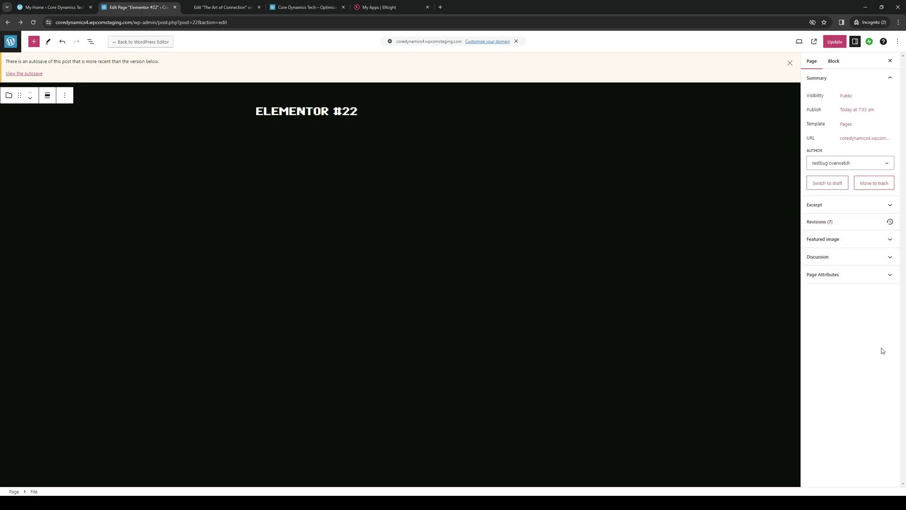
Set the colourful polygons artwork from the Media Library as the page's featured image
click(874, 239)
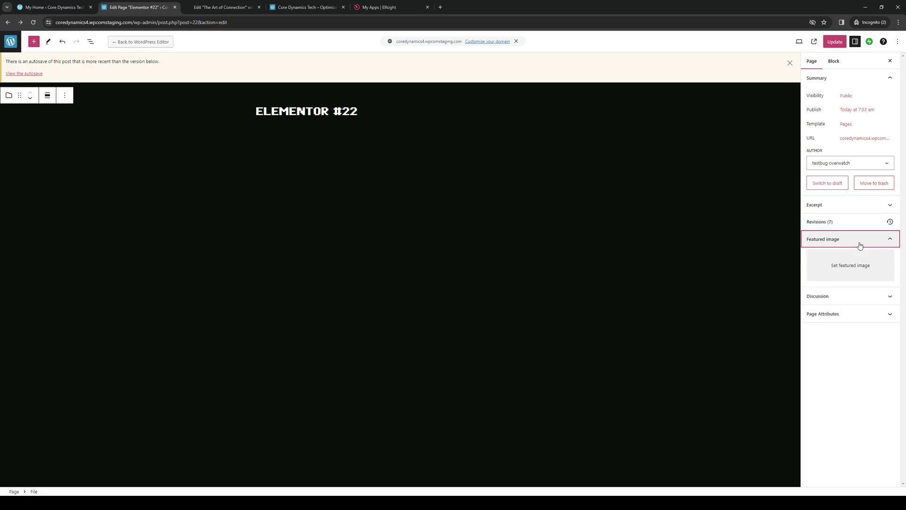
click(844, 271)
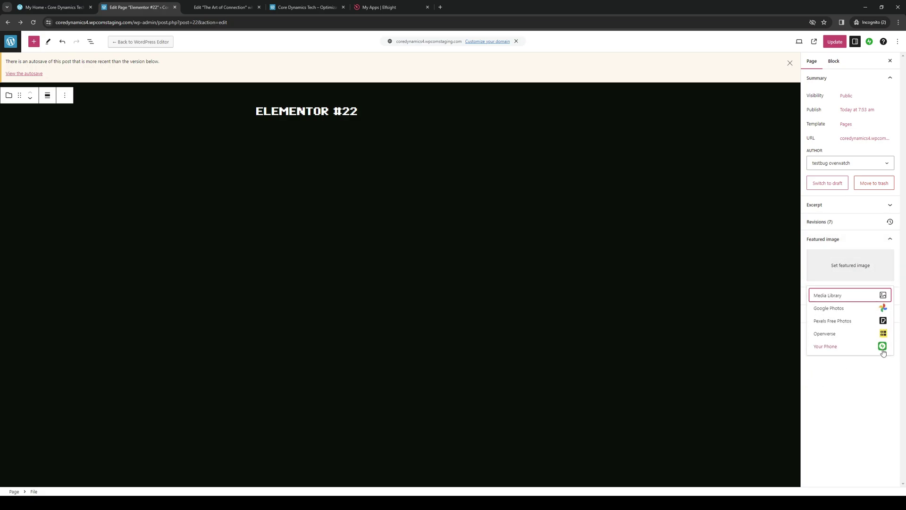
click(846, 300)
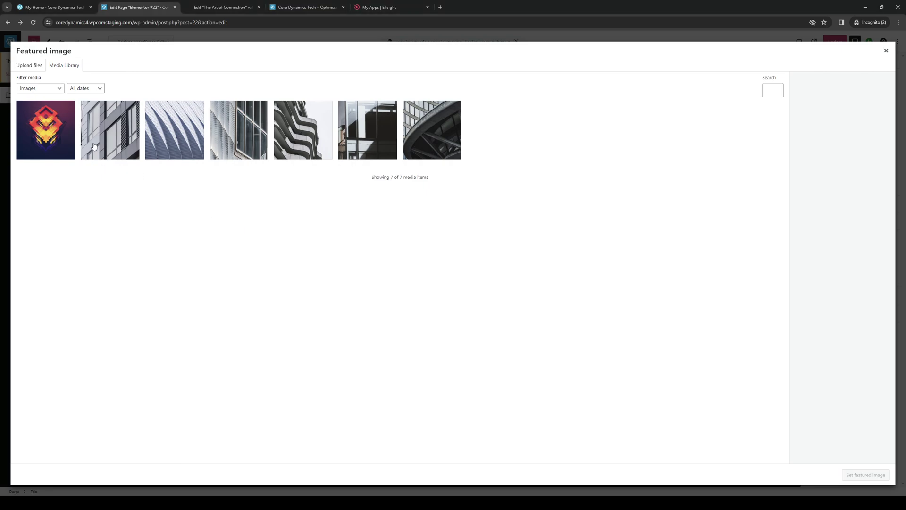
click(53, 122)
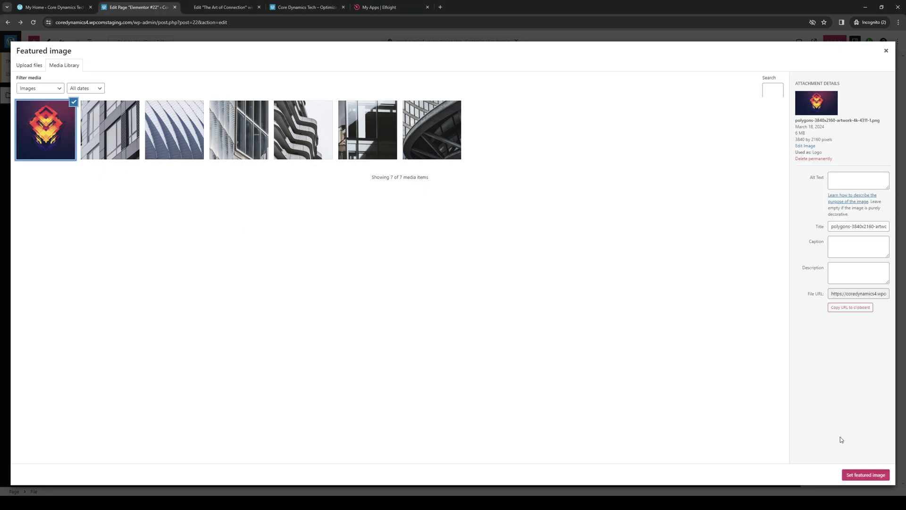
click(865, 474)
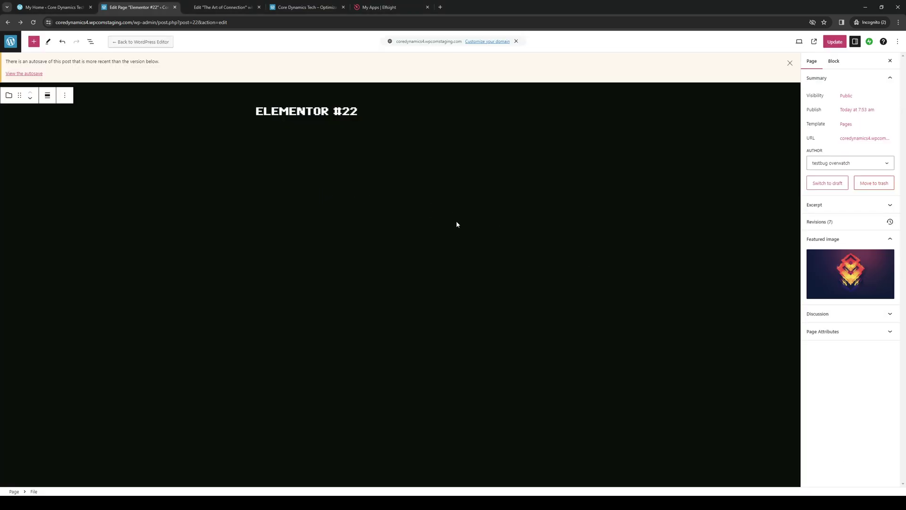
Save the Elementor #22 page changes with Update
mouse_move(844, 274)
click(834, 42)
mouse_move(838, 273)
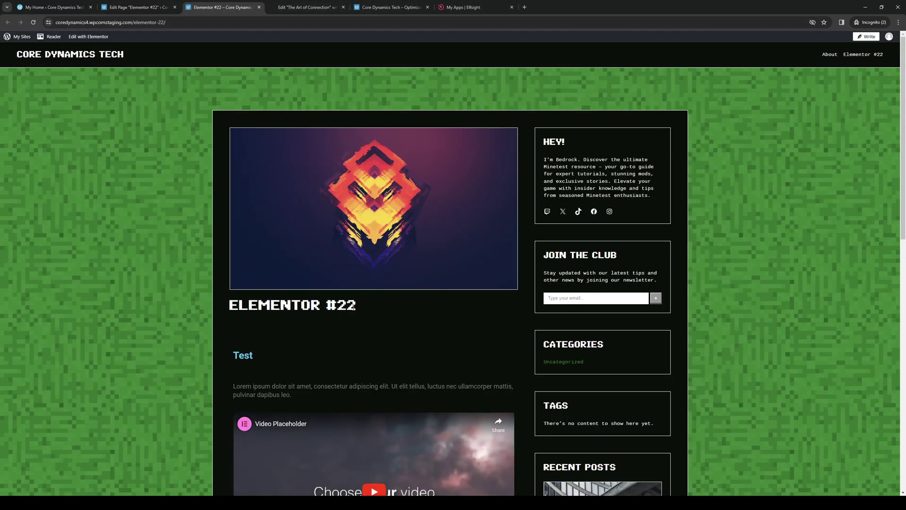
scroll(449, 318, down, 7)
scroll(503, 328, up, 4)
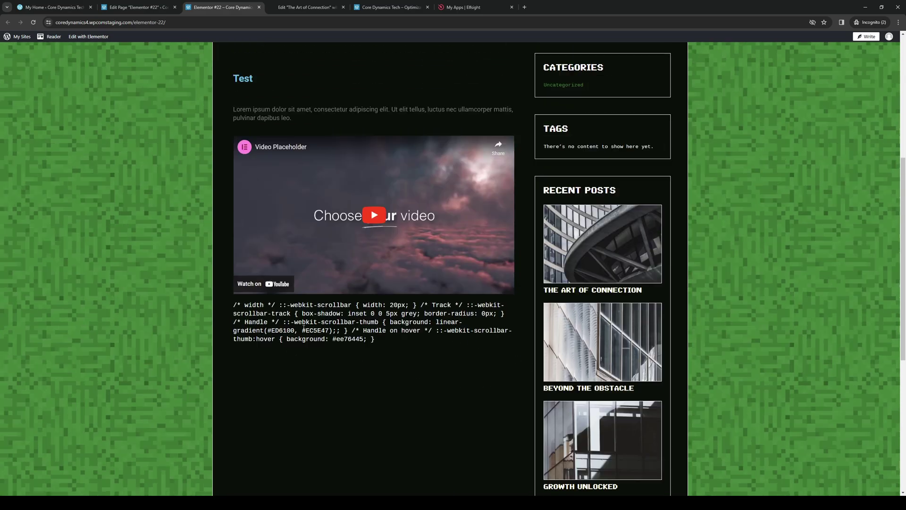
scroll(393, 349, up, 4)
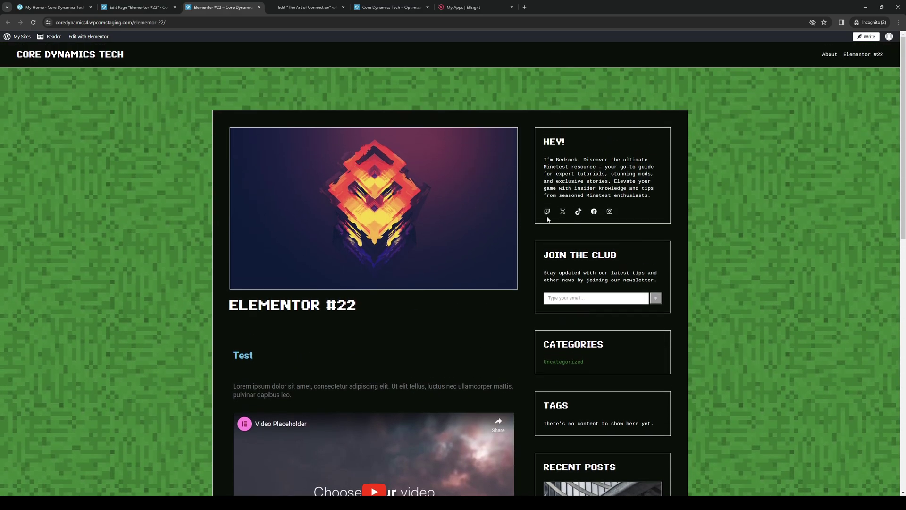
scroll(437, 271, down, 6)
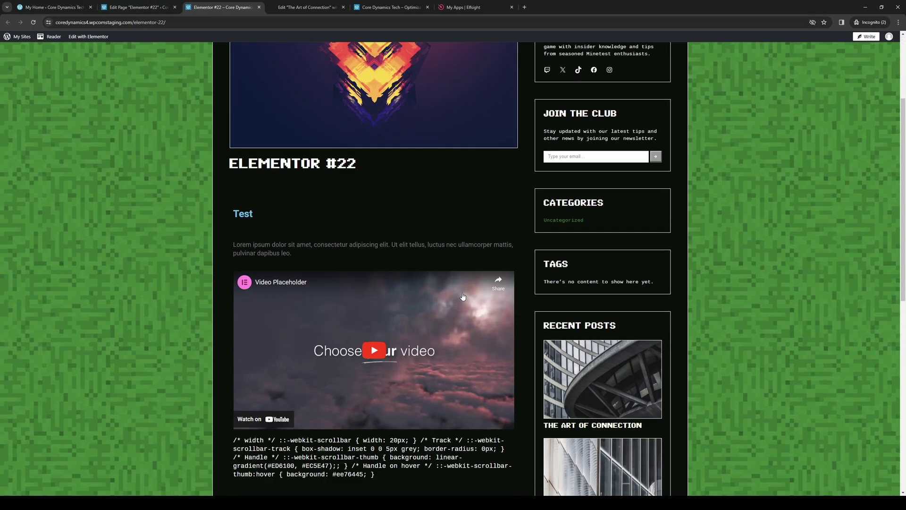
scroll(468, 350, up, 6)
scroll(475, 350, up, 1)
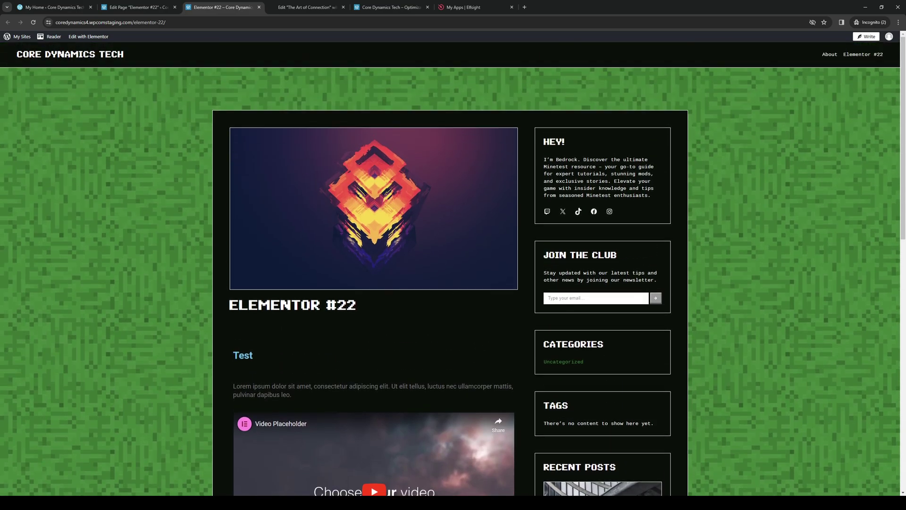